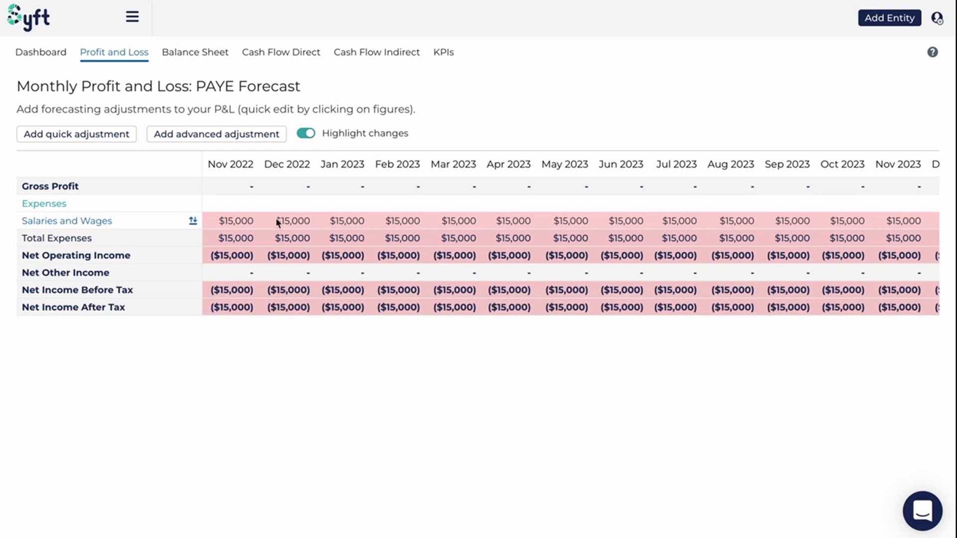
Create an advanced profit and loss adjustment for the PAYE Expense account with the description PAYE
click(174, 137)
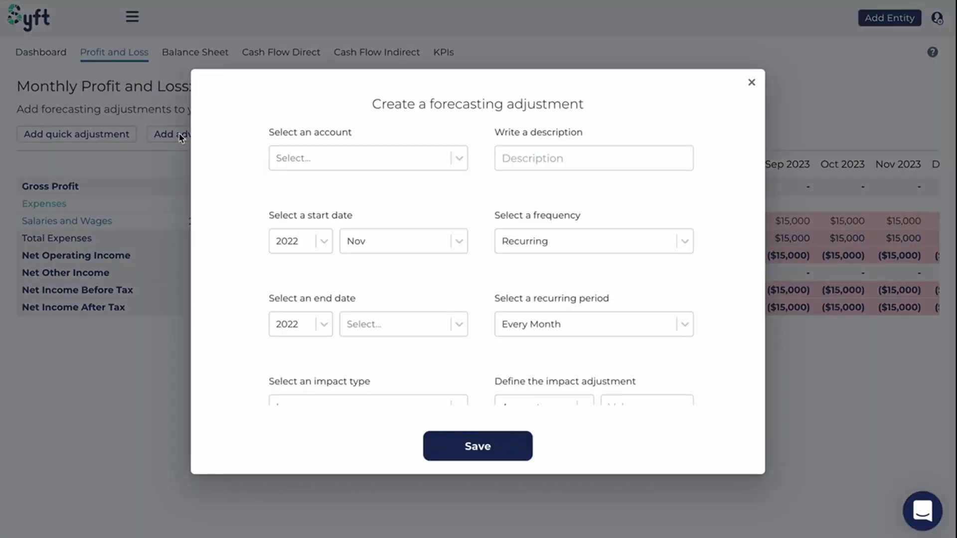
click(348, 163)
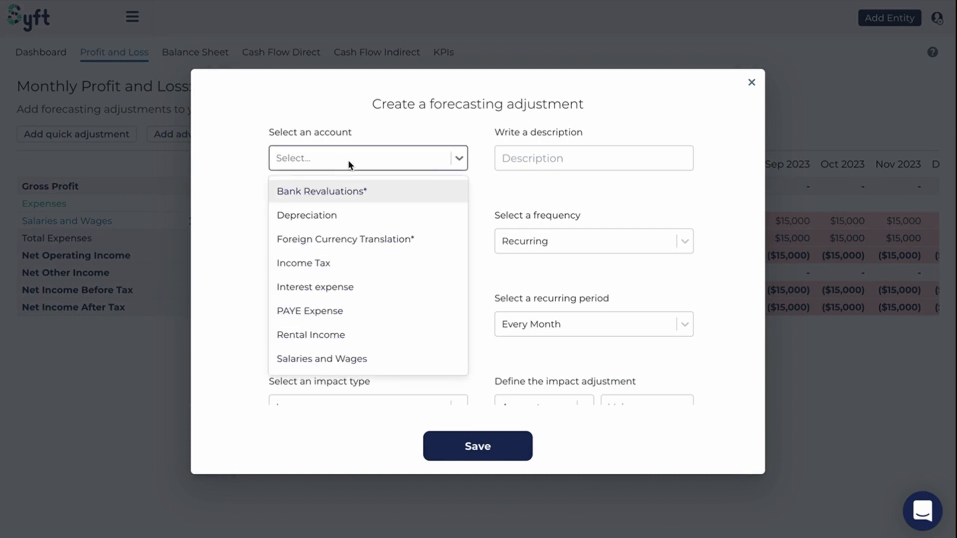
text(PAYE)
click(362, 190)
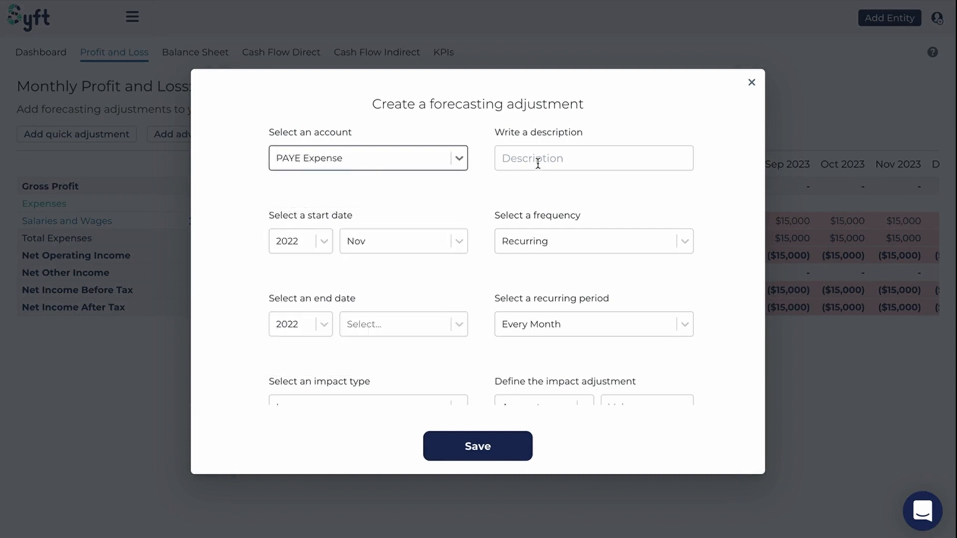
click(538, 161)
text(PAYE)
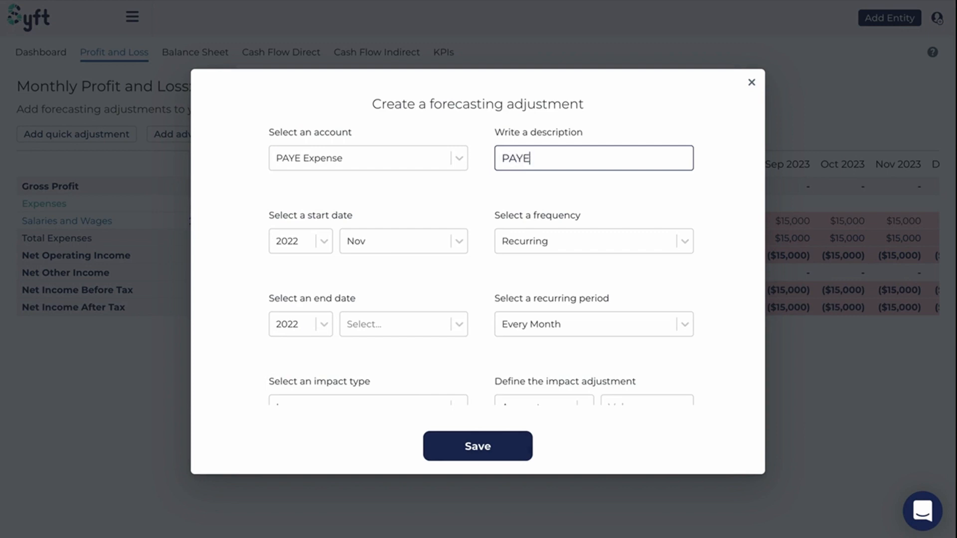
Set the PAYE Expense adjustment's end date to October 2025
scroll(309, 260, down, 1)
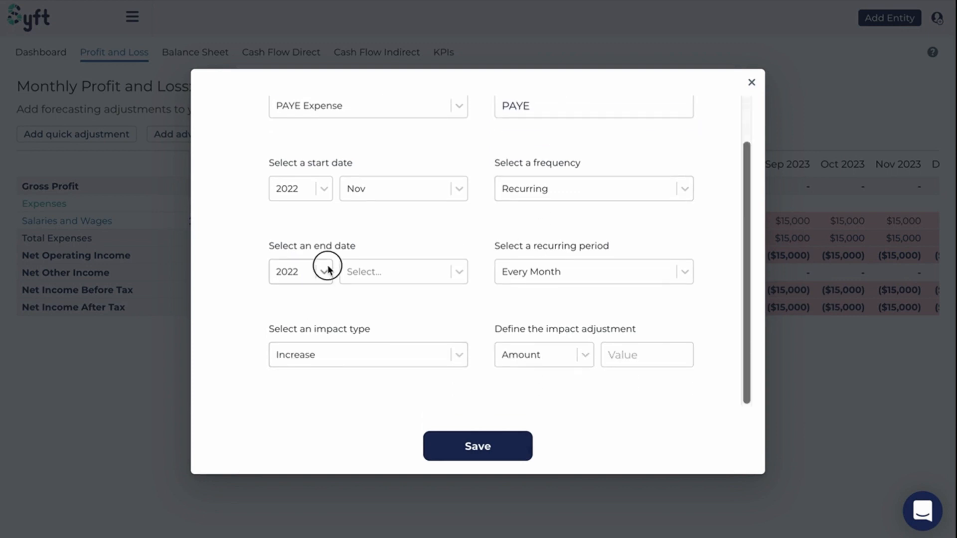
click(326, 267)
click(302, 376)
click(355, 280)
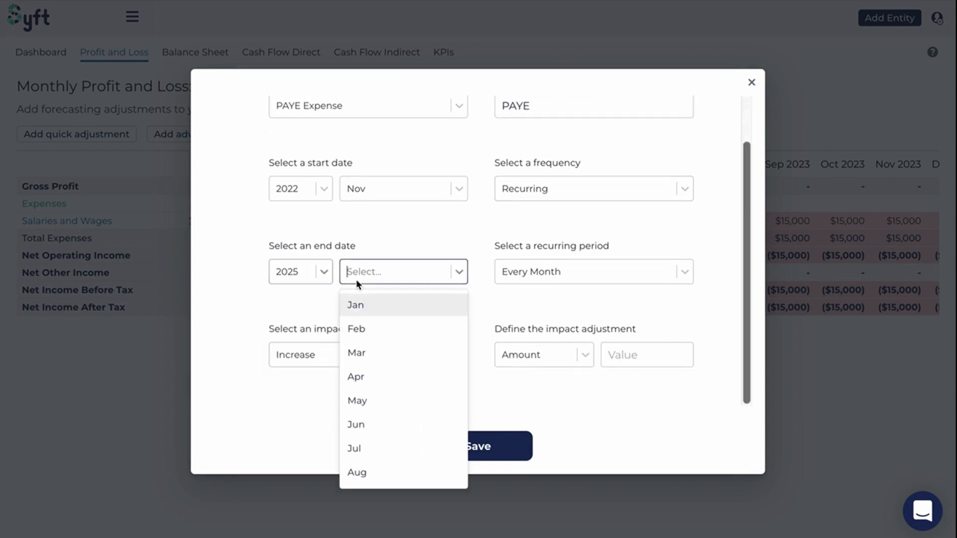
scroll(375, 469, down, 1)
click(375, 472)
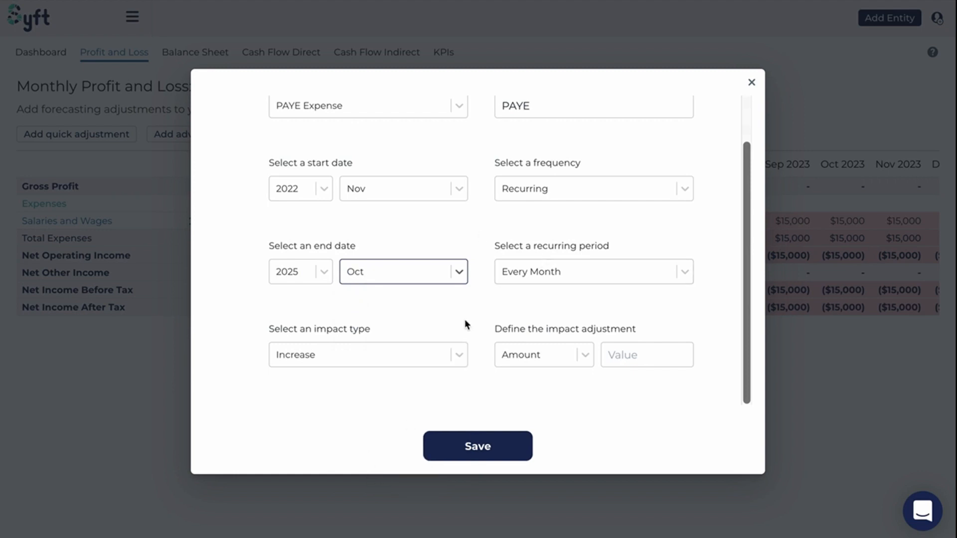
Set the impact type to Formula and add Salaries and Wages from the Expenses category to the equation
click(421, 344)
click(313, 457)
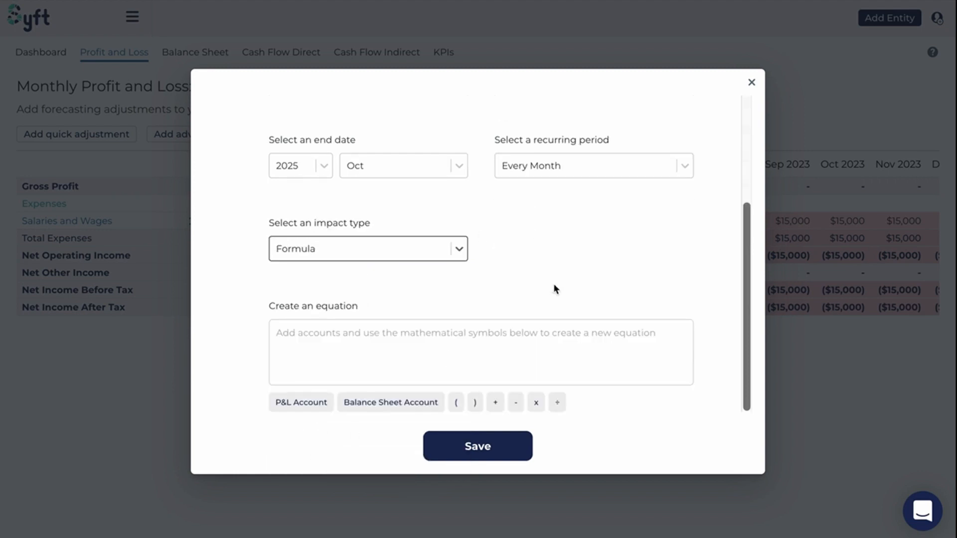
click(357, 355)
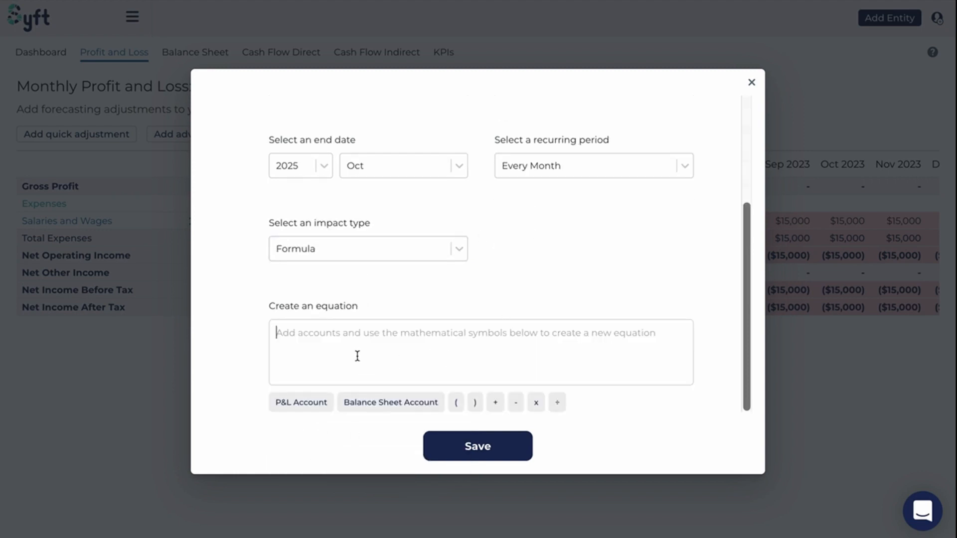
click(299, 402)
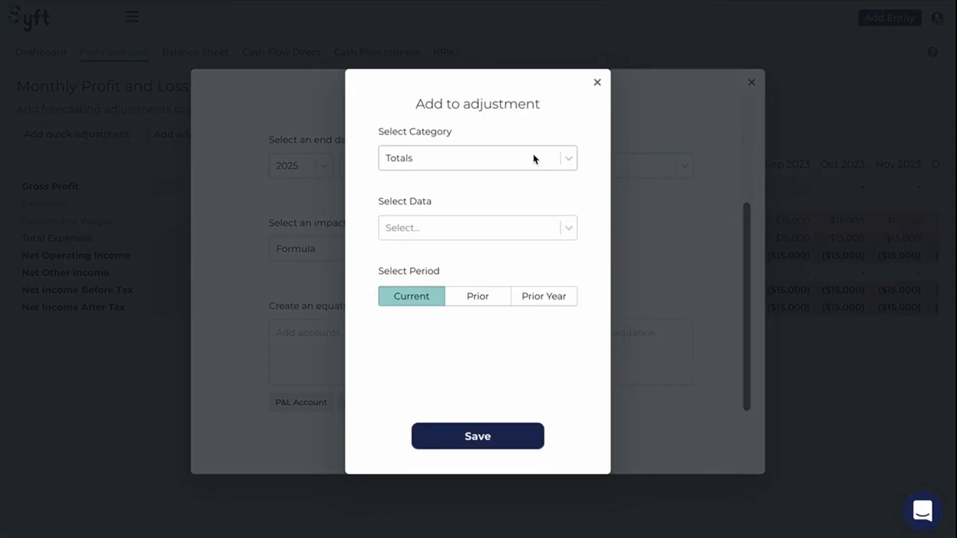
click(533, 158)
click(475, 217)
click(415, 233)
text(sala)
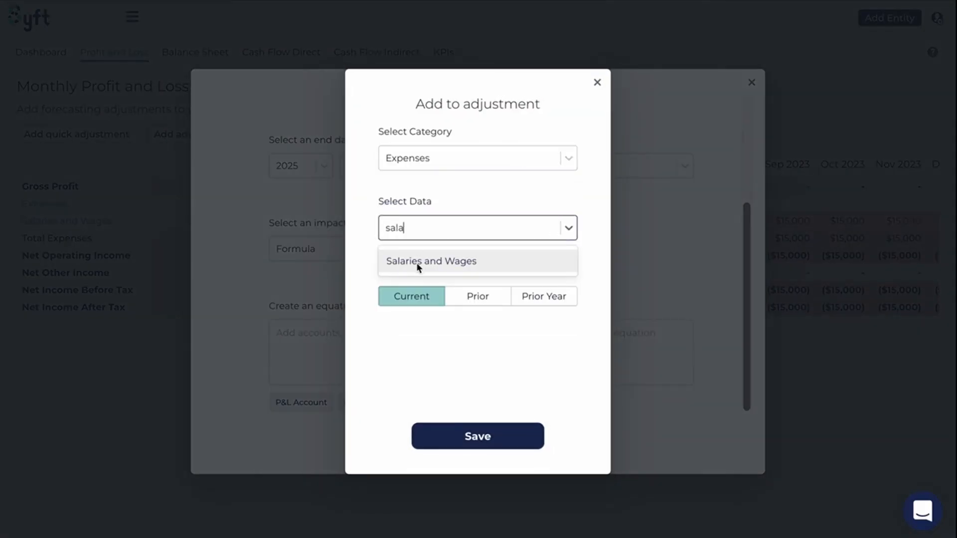
click(419, 262)
click(479, 437)
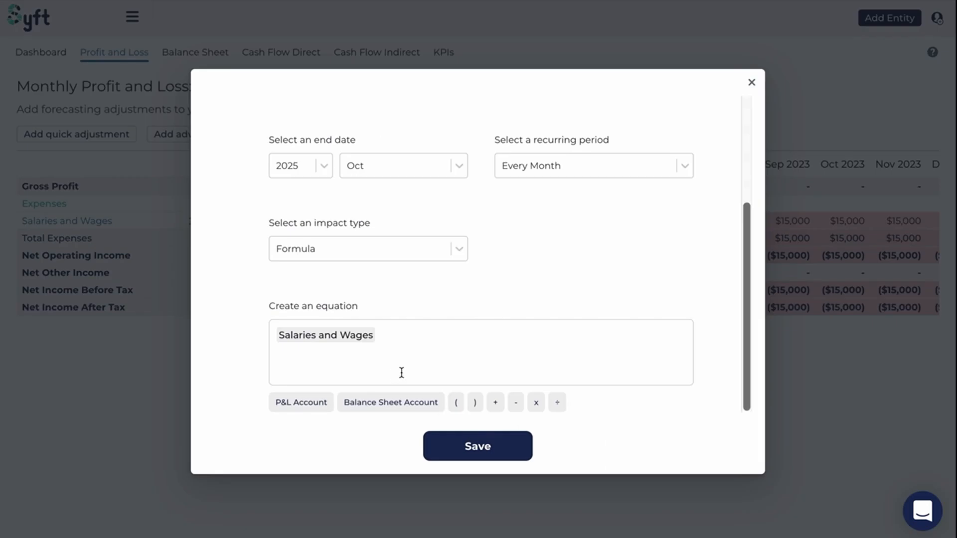
Multiply Salaries and Wages by 0.2 in the equation and save the PAYE Expense adjustment
click(536, 405)
click(396, 339)
text(0.2)
click(485, 454)
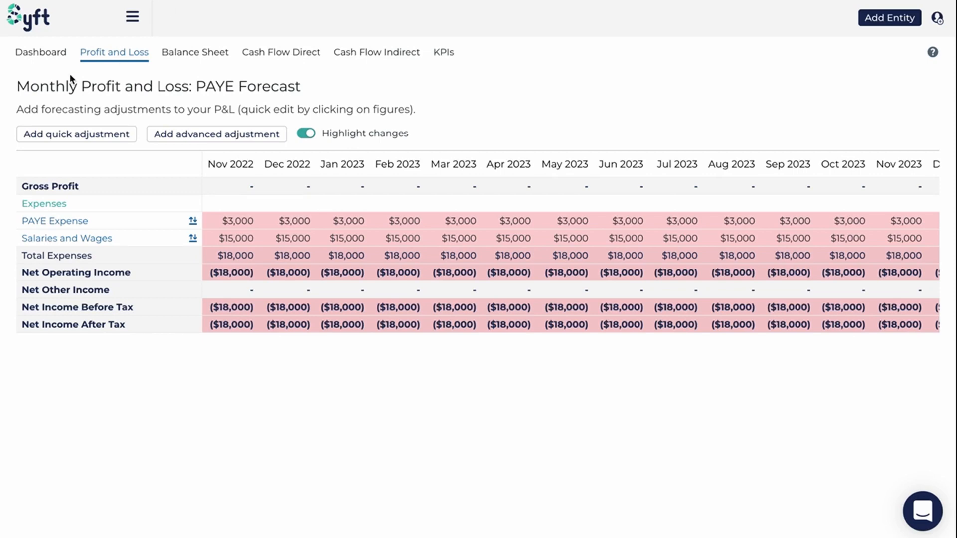
Create an advanced balance sheet adjustment for the PAYE Payable account with the description PAYE PAyable
click(185, 55)
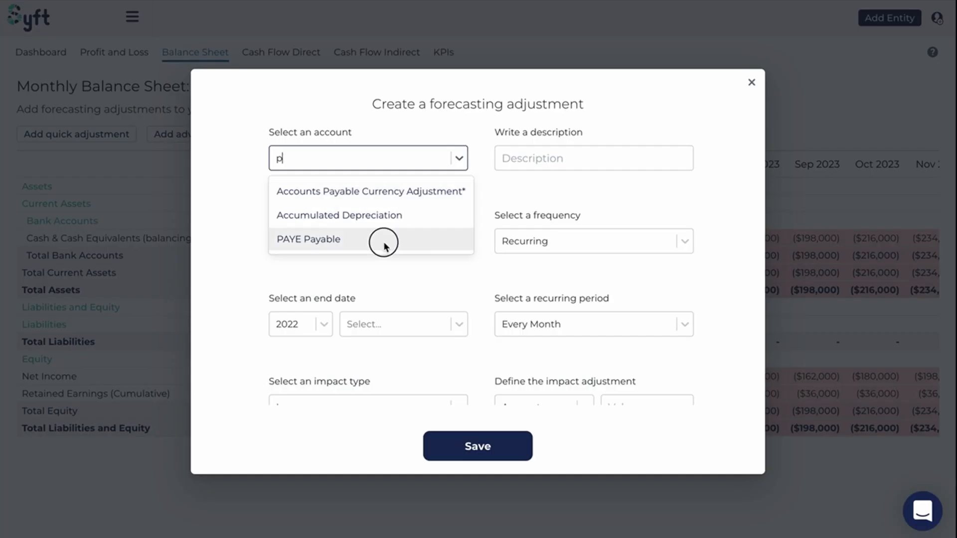
click(384, 241)
click(518, 170)
text(PAYE P)
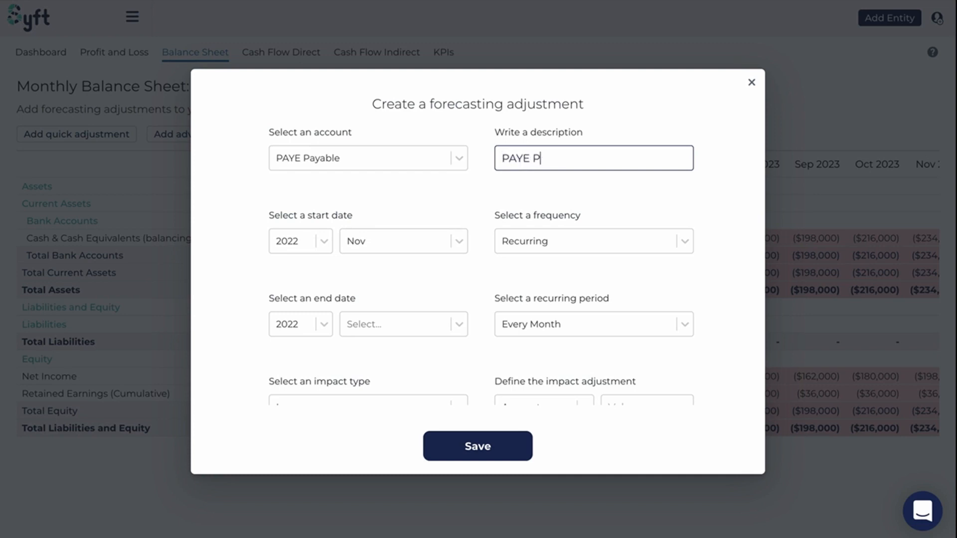
text(Ayable)
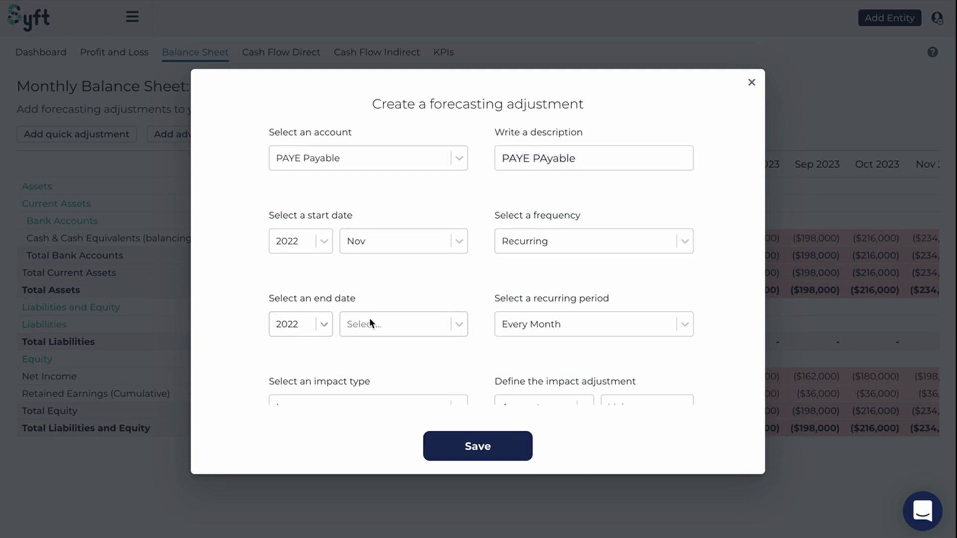
Set the PAYE Payable adjustment's end date to October 2025
click(371, 324)
click(370, 359)
click(327, 325)
click(314, 431)
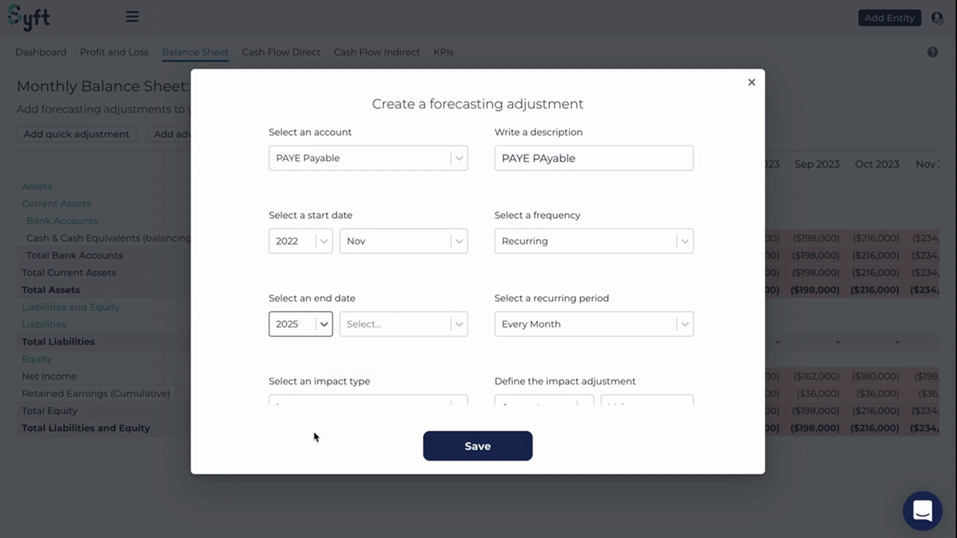
click(364, 329)
scroll(364, 431, down, 2)
click(362, 526)
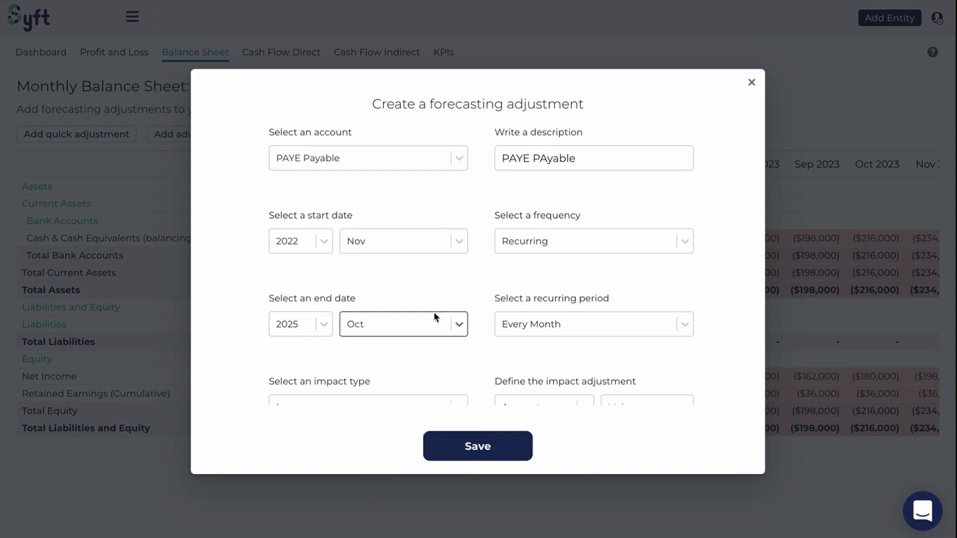
click(433, 313)
click(432, 278)
Set the PAYE Payable adjustment's impact type to Formula
scroll(525, 289, down, 2)
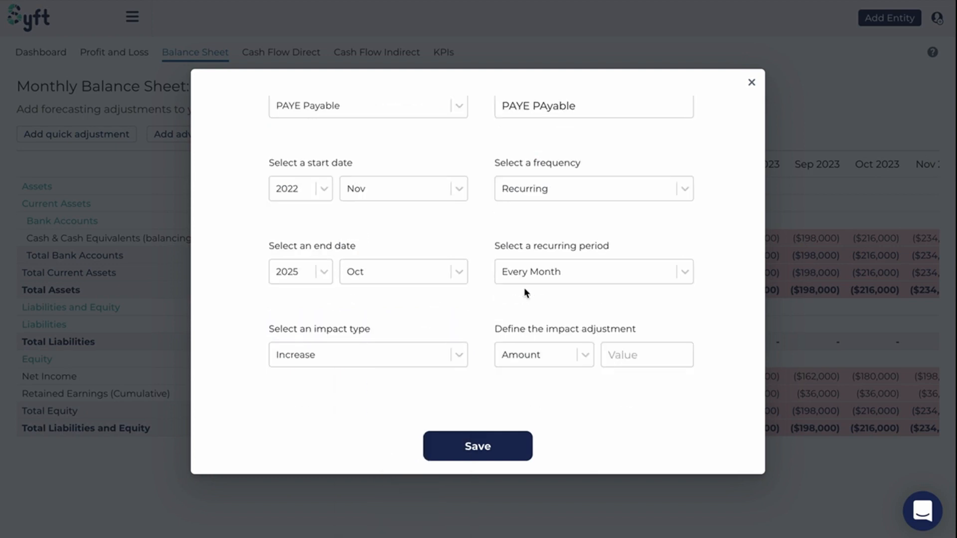
click(371, 355)
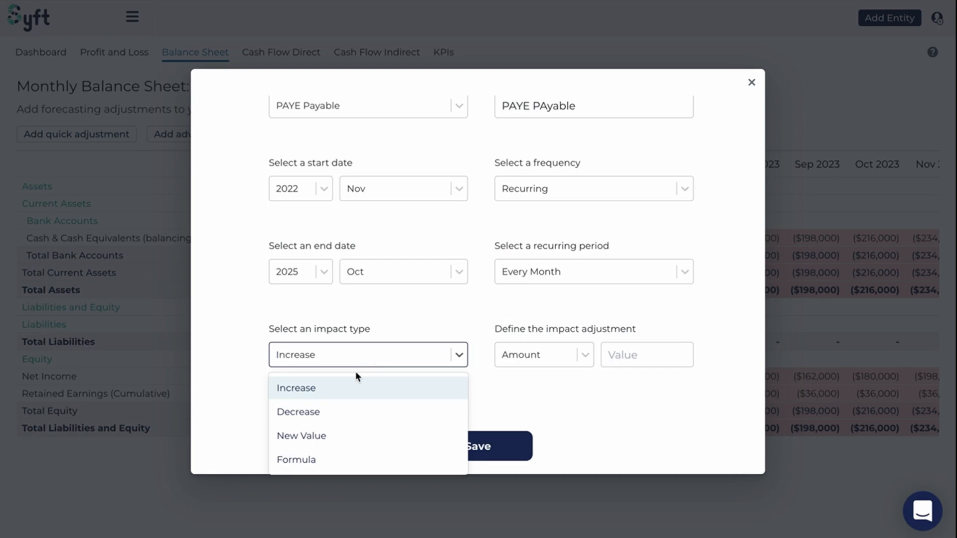
click(299, 458)
scroll(301, 457, down, 2)
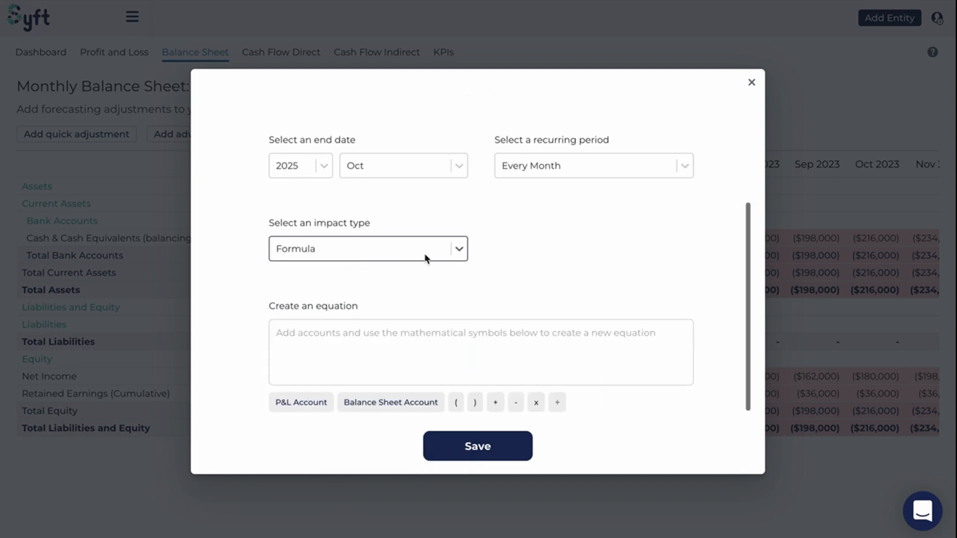
Add the prior period's PAYE Payable from Other Current Liabilities to the equation
click(377, 402)
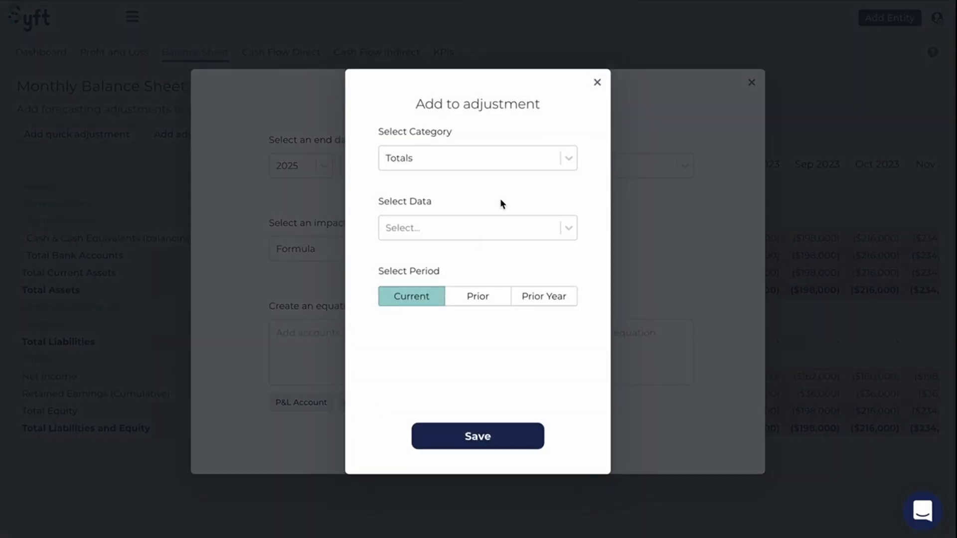
click(449, 157)
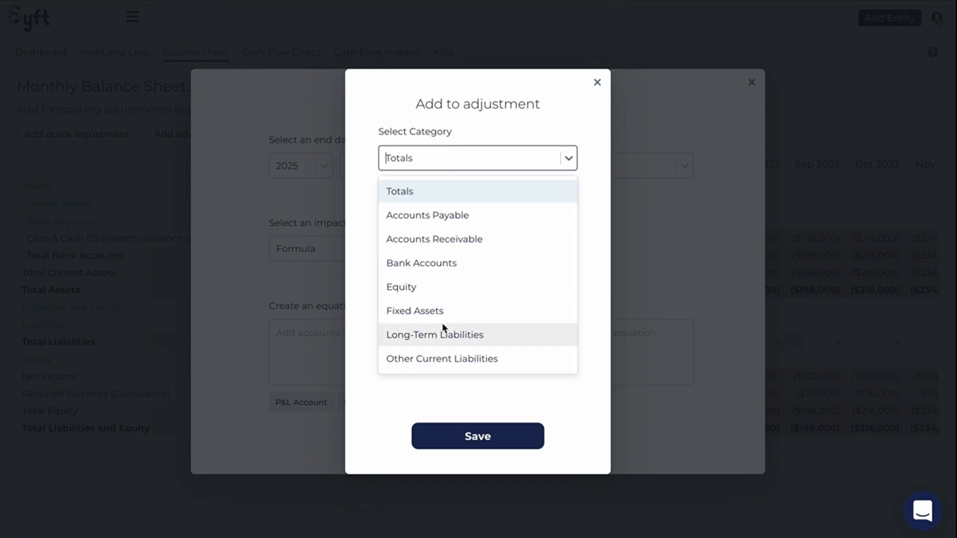
click(432, 358)
click(422, 229)
text(p)
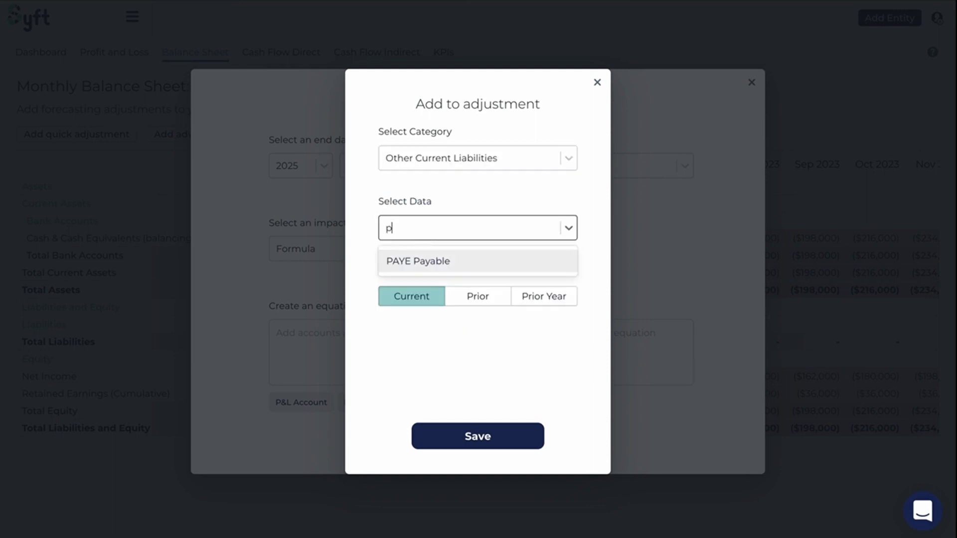
click(420, 260)
click(478, 299)
click(468, 444)
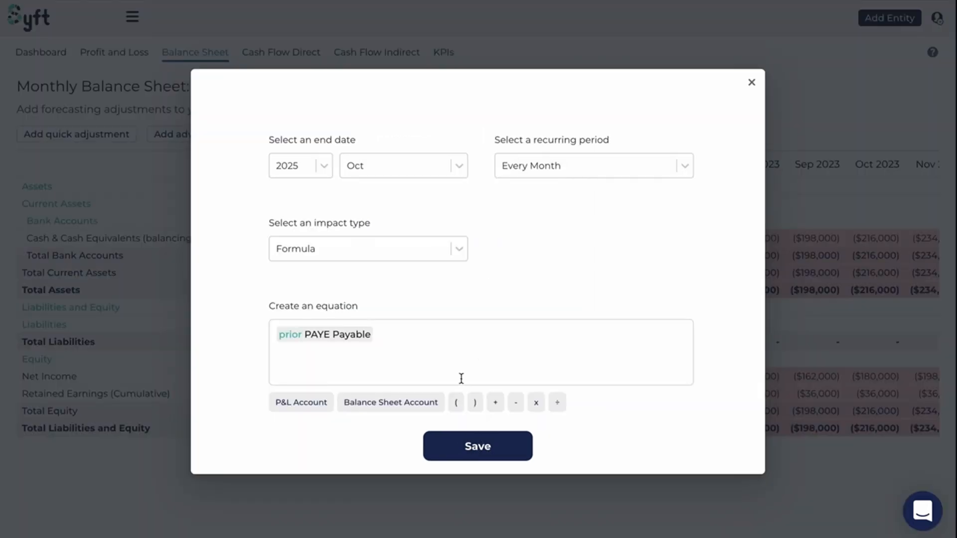
Add the current period's PAYE Expense from the Expenses category to the equation and save the PAYE Payable adjustment
click(300, 403)
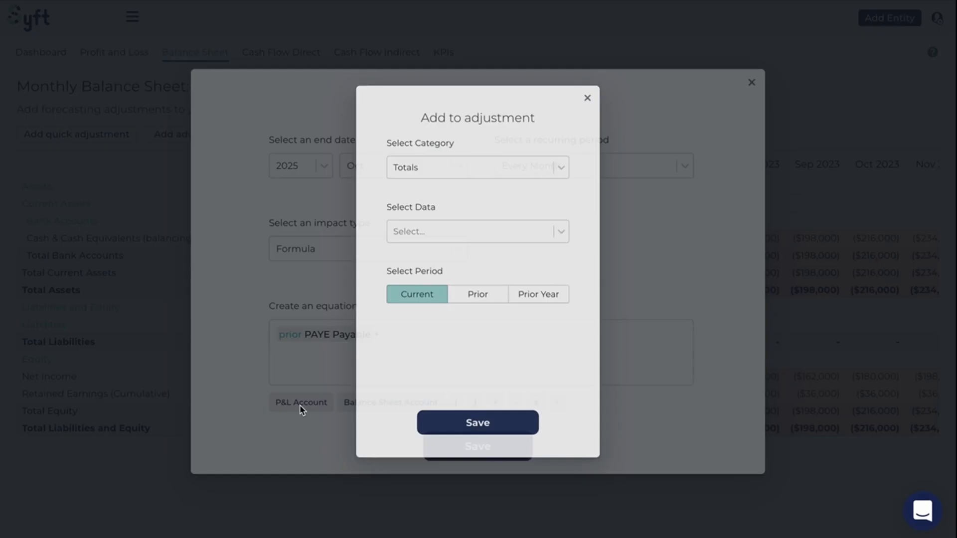
click(444, 157)
click(438, 213)
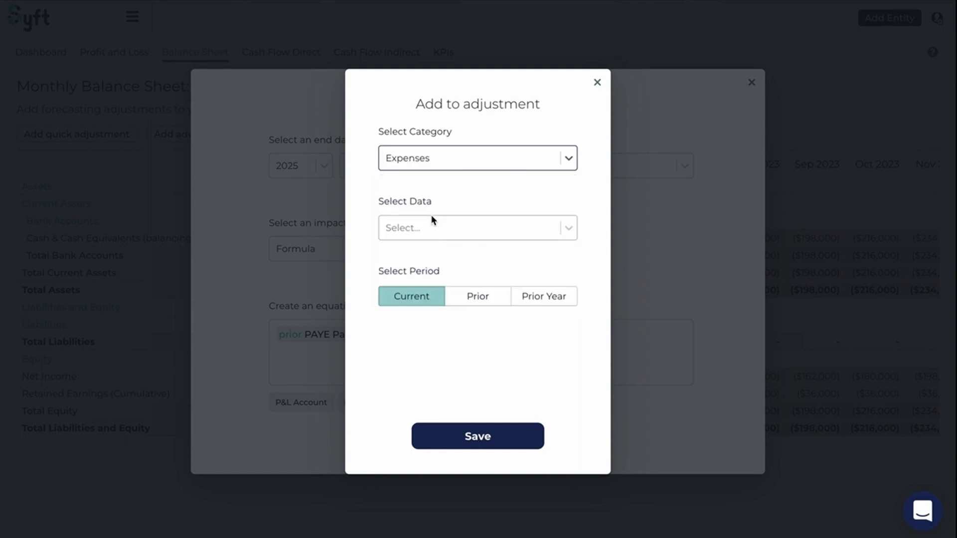
click(425, 228)
click(406, 282)
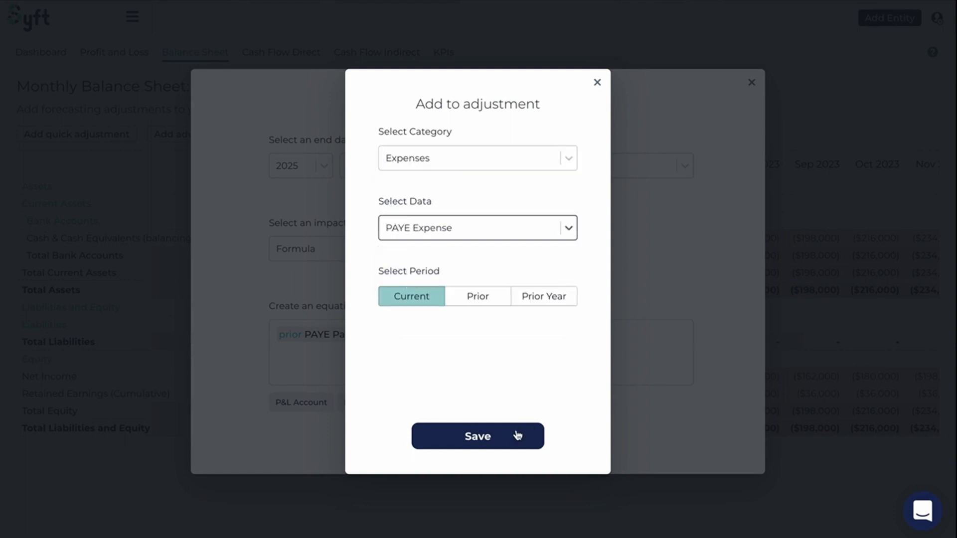
click(500, 432)
click(500, 440)
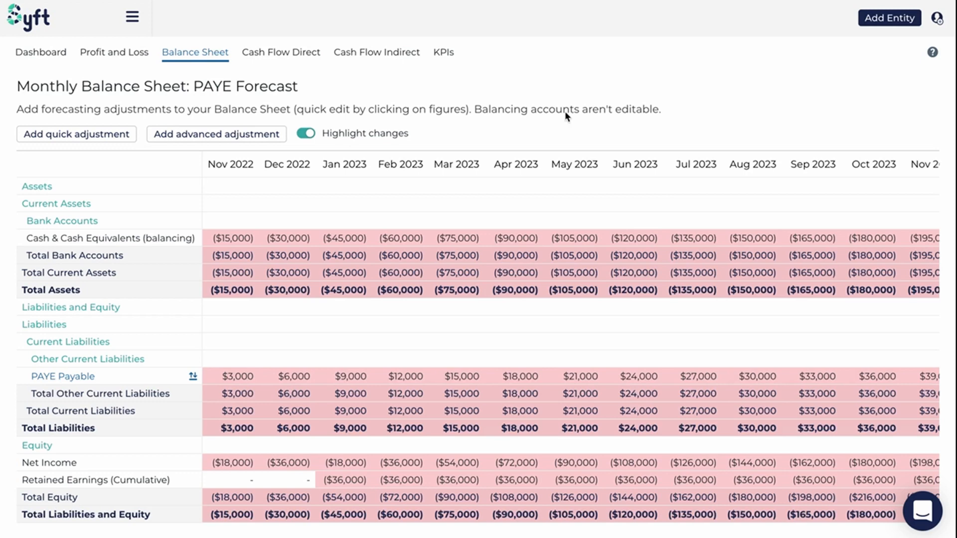
Create another advanced balance sheet adjustment for PAYE Payable with the description Repay Payable
click(217, 133)
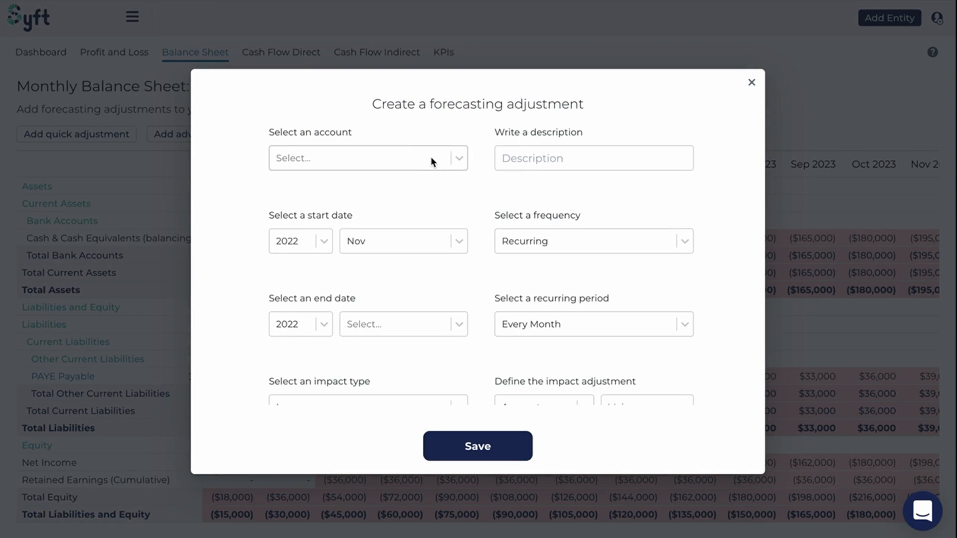
click(430, 157)
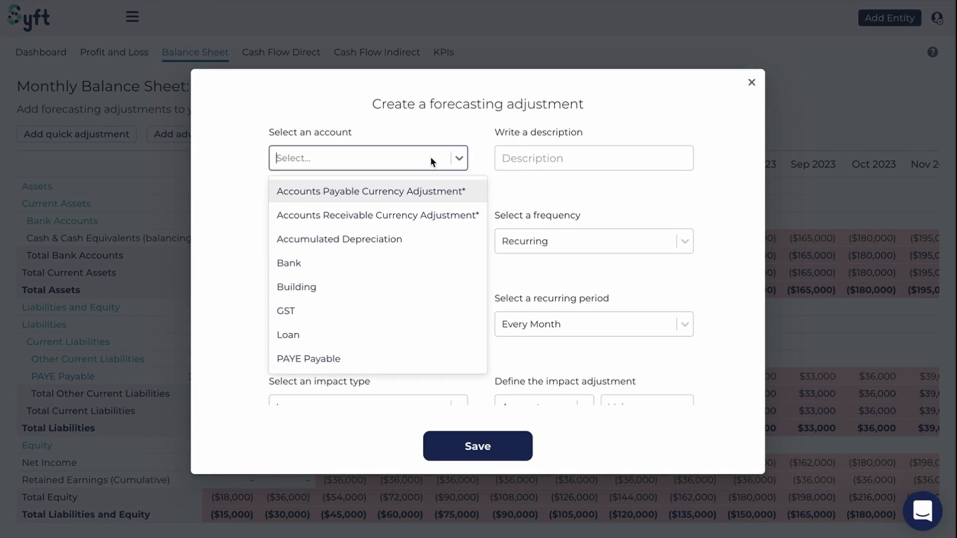
text(pa)
click(380, 212)
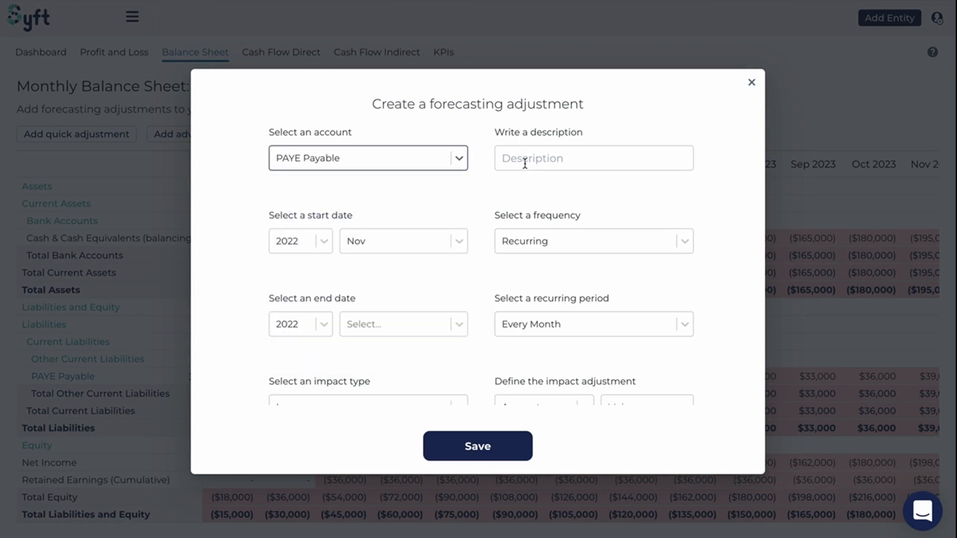
click(525, 163)
text(Repay Pay)
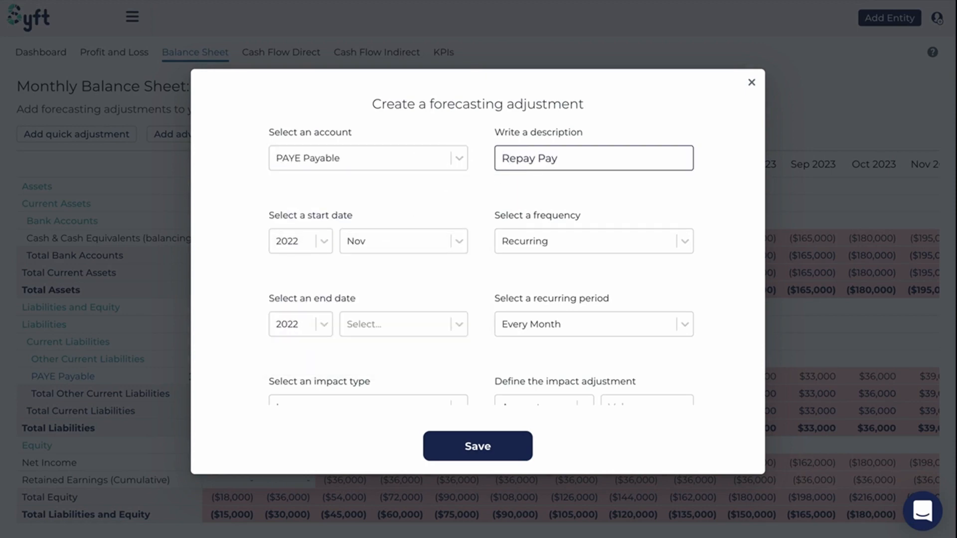
text(able)
Set the Repay Payable adjustment's end date to October 2025
scroll(415, 283, down, 1)
click(323, 271)
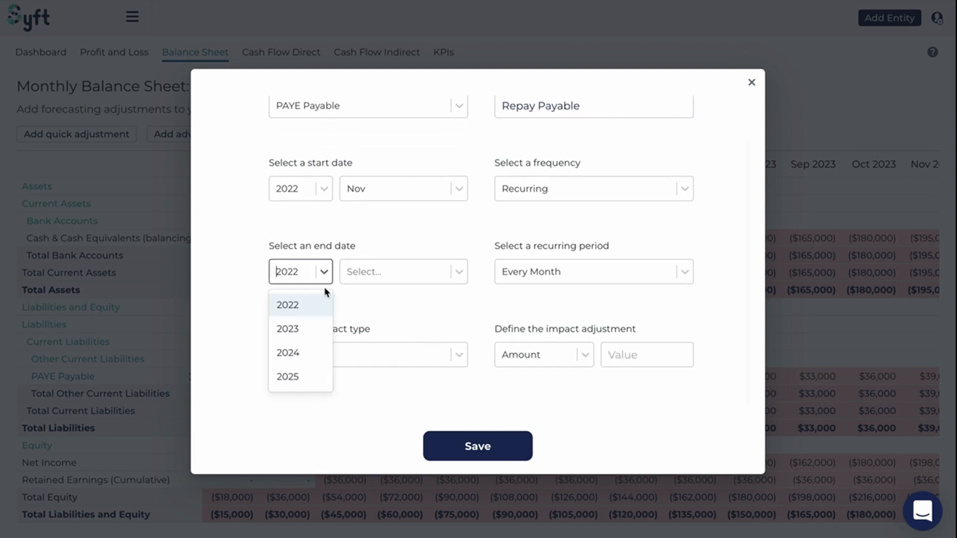
click(299, 377)
click(360, 273)
scroll(374, 405, down, 1)
click(374, 474)
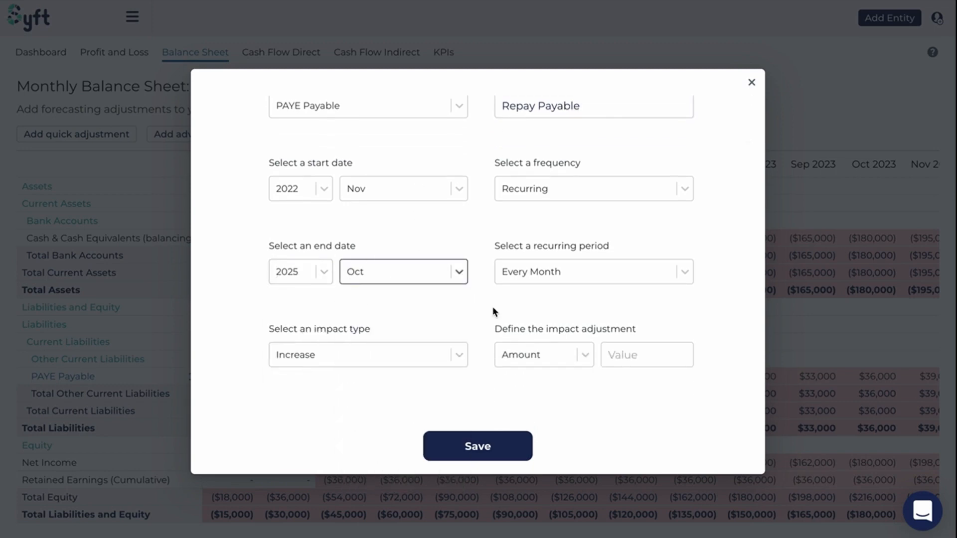
Set the Repay Payable adjustment to recur each 2nd month and choose Formula as its impact type
click(681, 270)
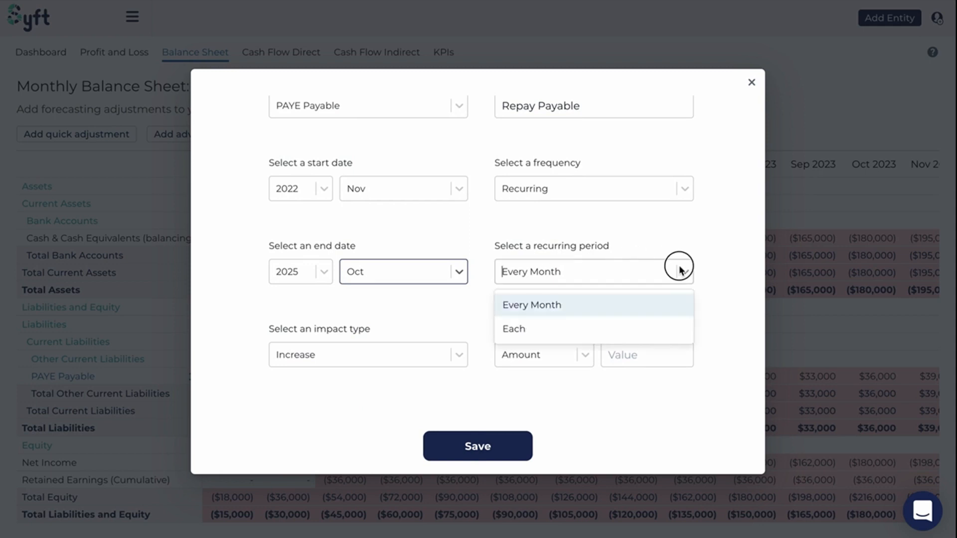
click(636, 323)
click(588, 270)
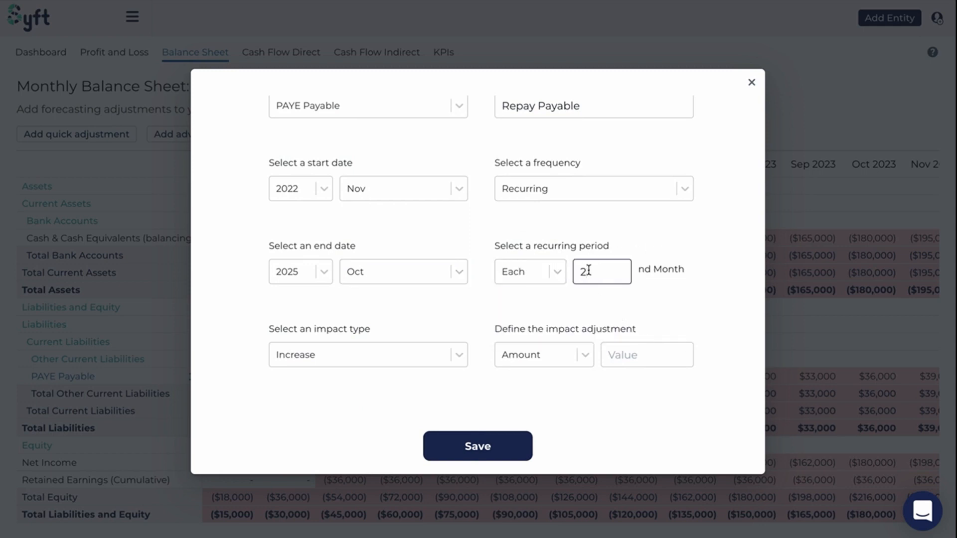
click(649, 236)
click(310, 354)
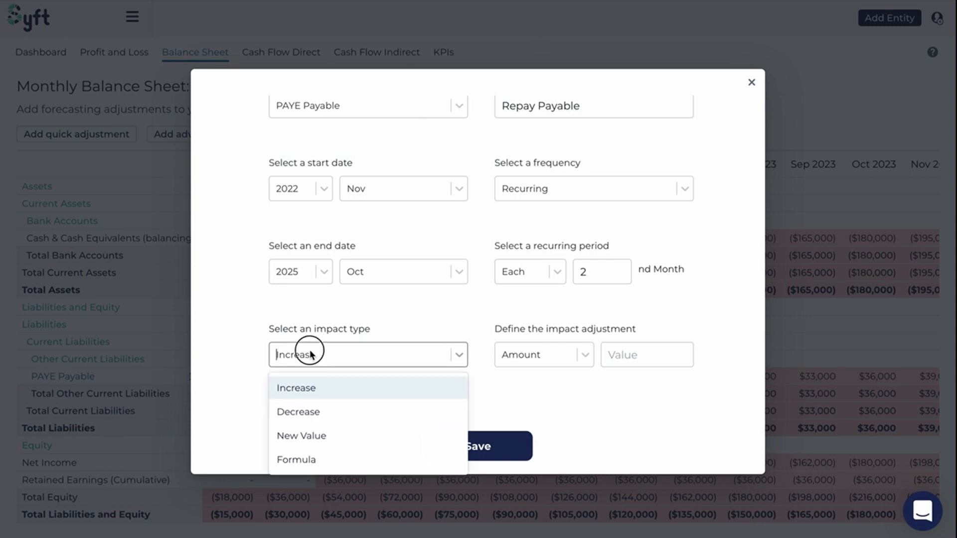
click(297, 459)
scroll(380, 315, down, 2)
Start the equation with the prior period's PAYE Payable from Other Current Liabilities
click(343, 336)
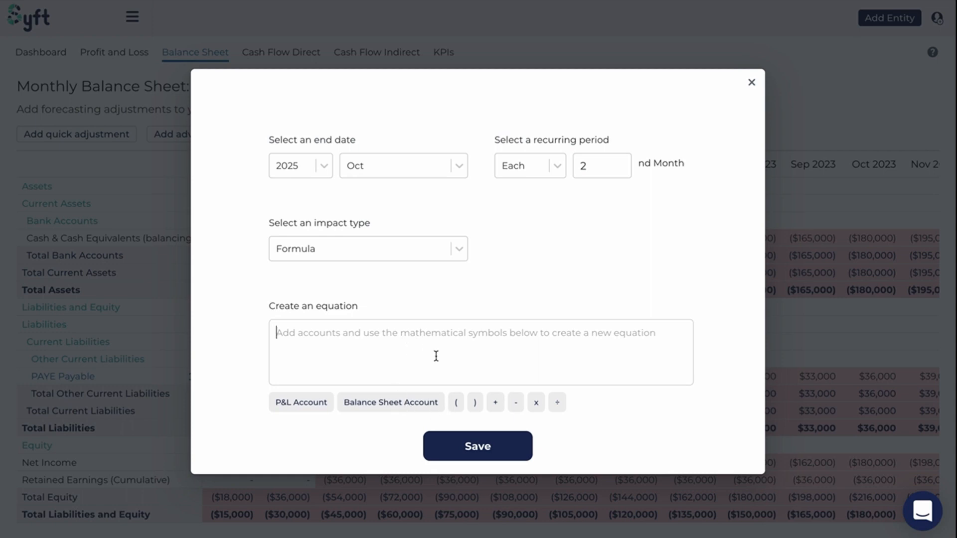
click(391, 403)
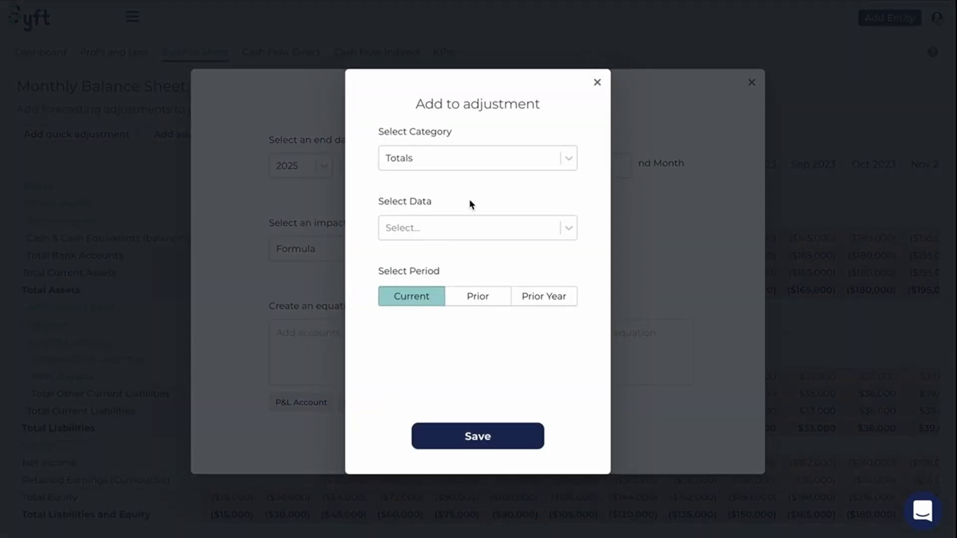
click(456, 158)
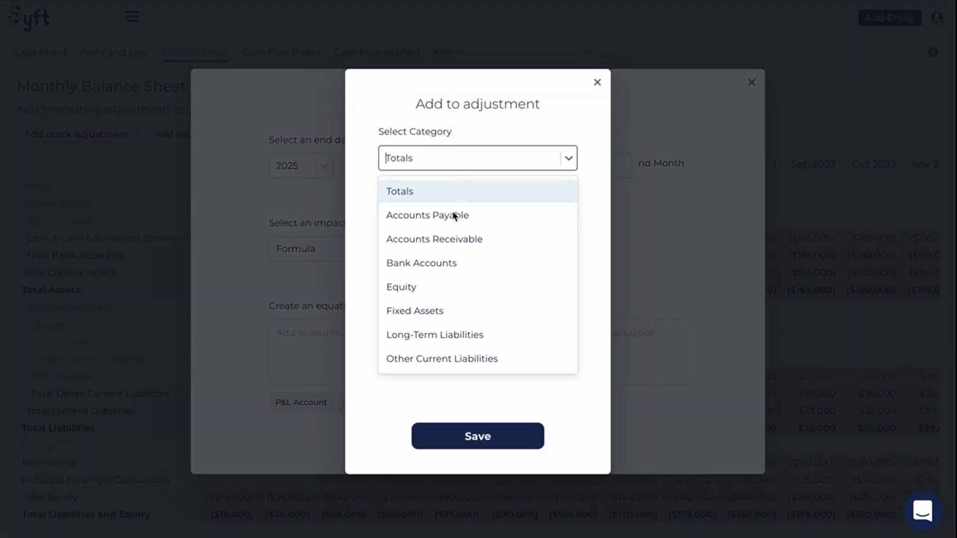
click(428, 357)
click(426, 237)
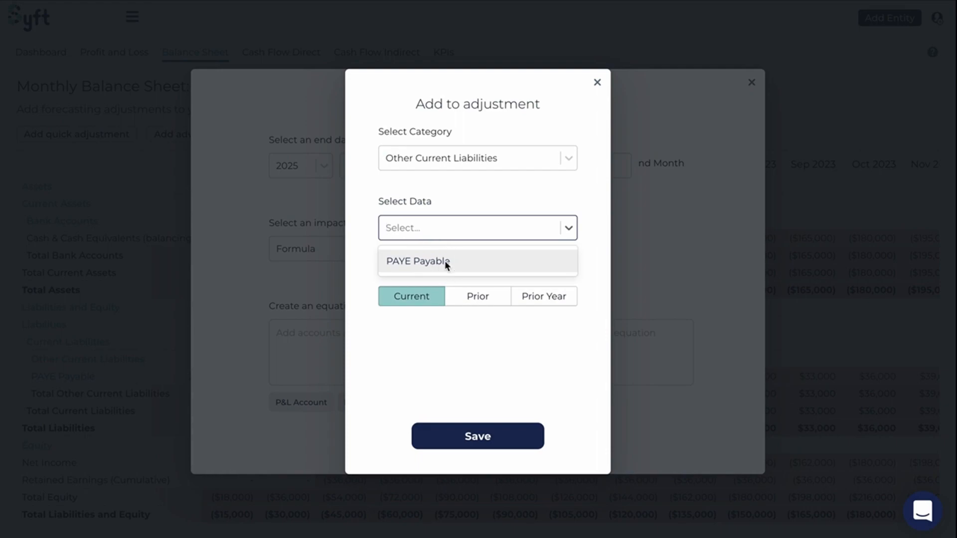
click(444, 262)
click(482, 296)
click(479, 432)
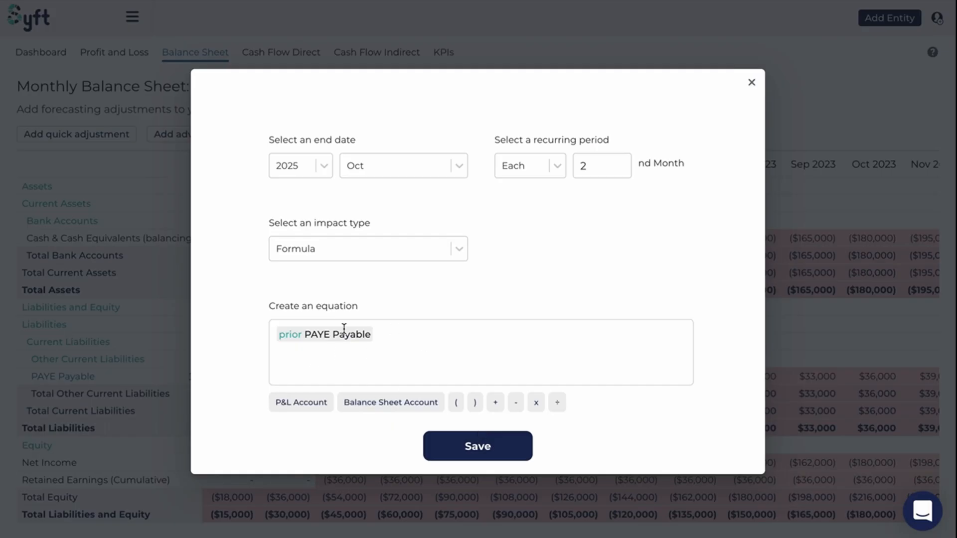
Add the current period's PAYE Expense from the Expenses category to the Repay Payable equation
click(389, 333)
text(+)
click(374, 401)
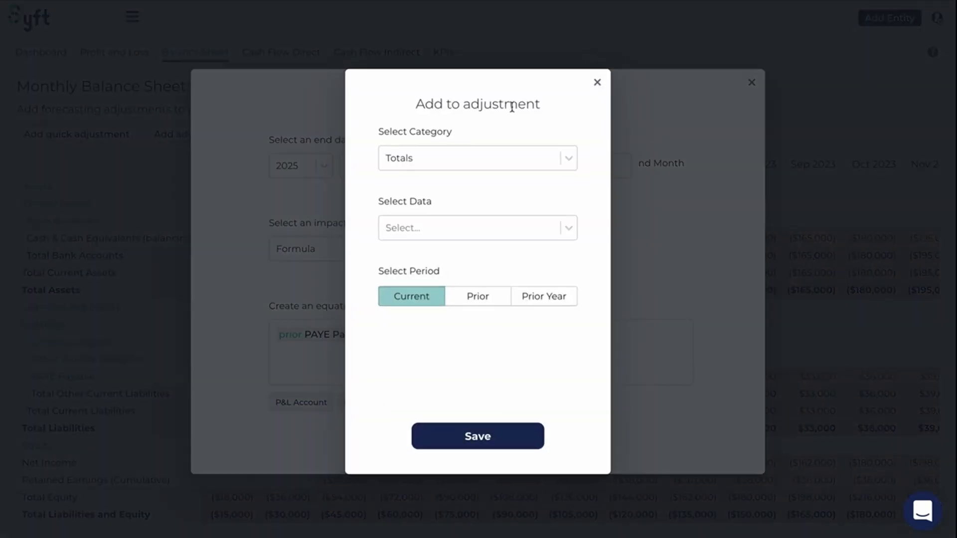
click(597, 83)
click(302, 402)
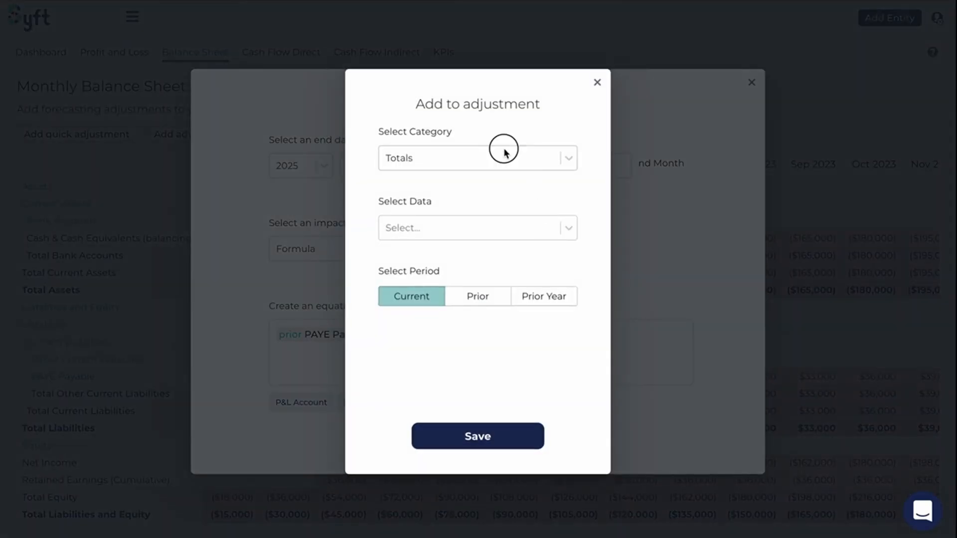
click(489, 159)
click(445, 215)
click(431, 230)
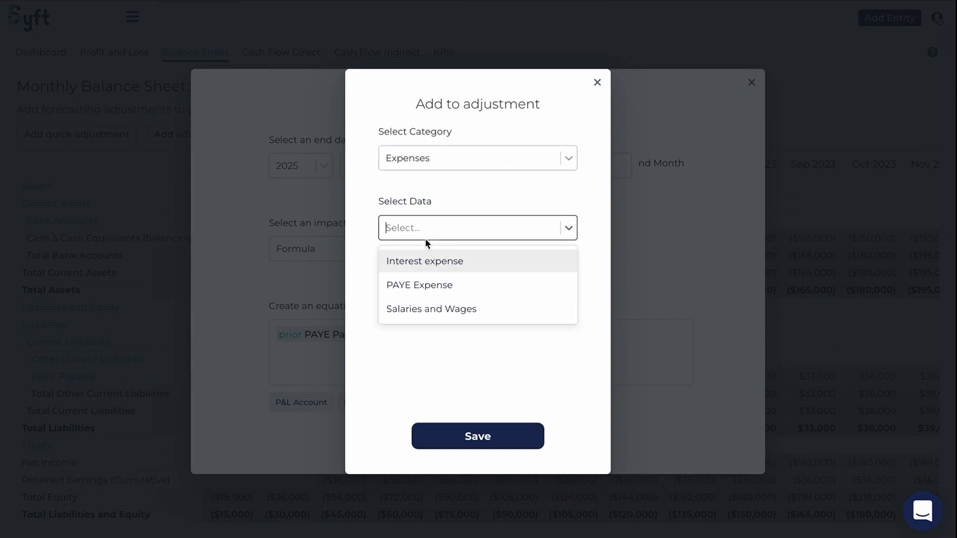
click(419, 289)
click(478, 438)
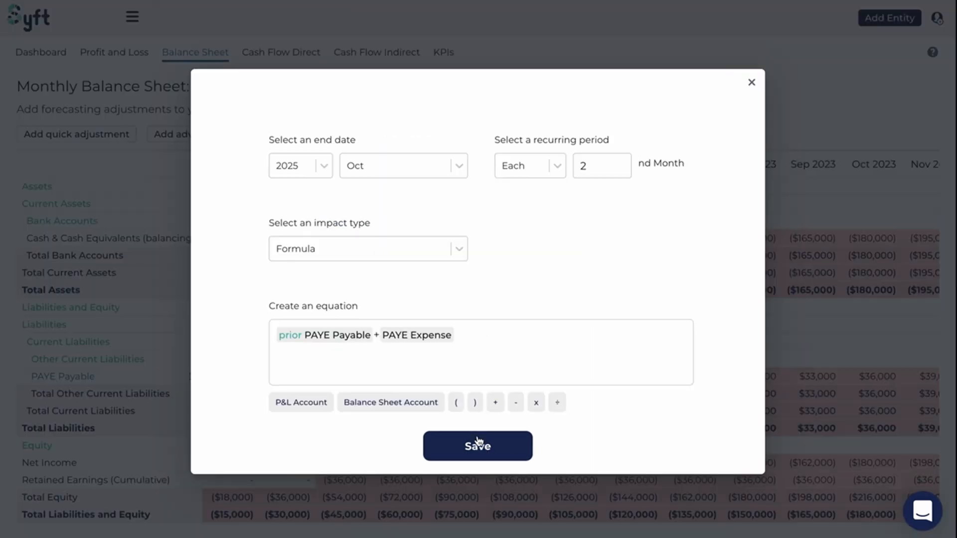
Subtract the prior period's PAYE Payable from Other Current Liabilities in the equation and save the Repay Payable adjustment
click(502, 344)
text(-)
click(314, 402)
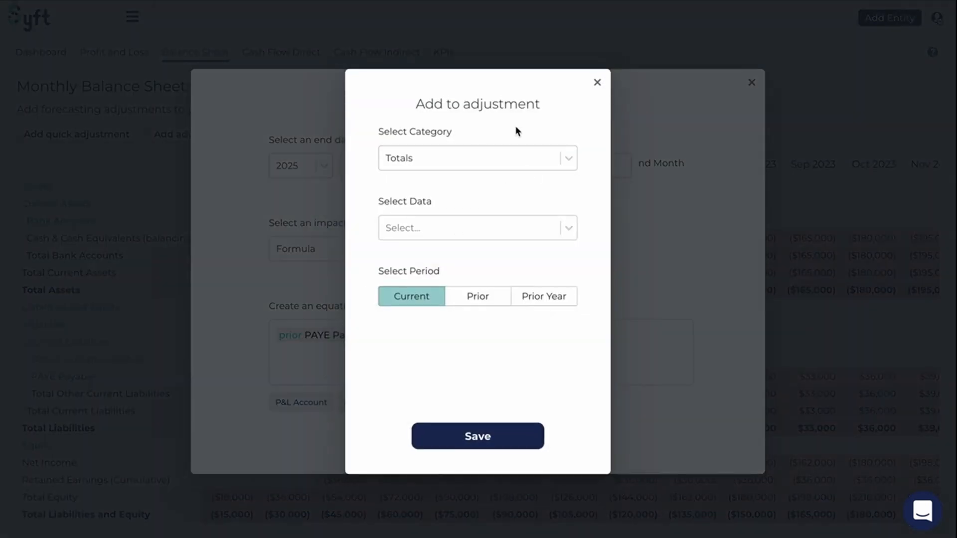
click(596, 82)
click(373, 407)
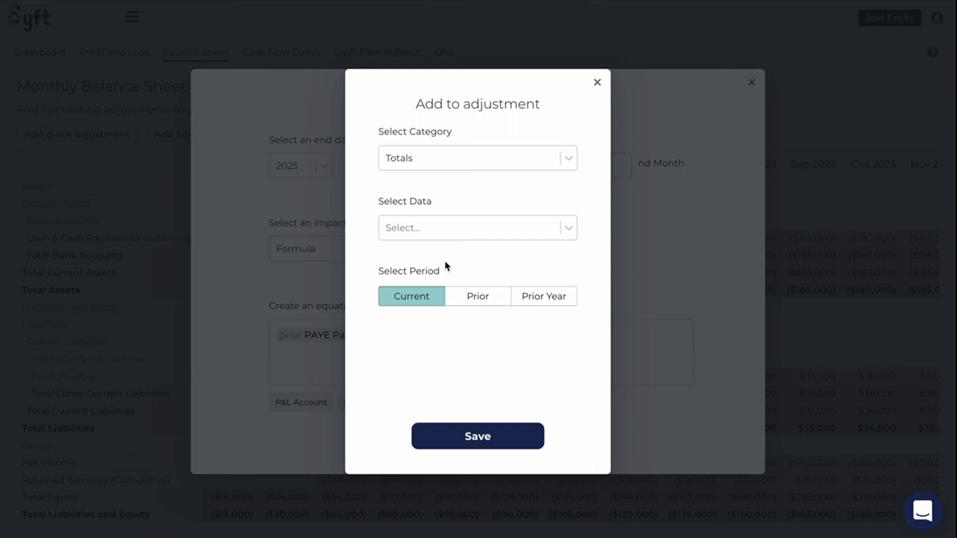
click(461, 159)
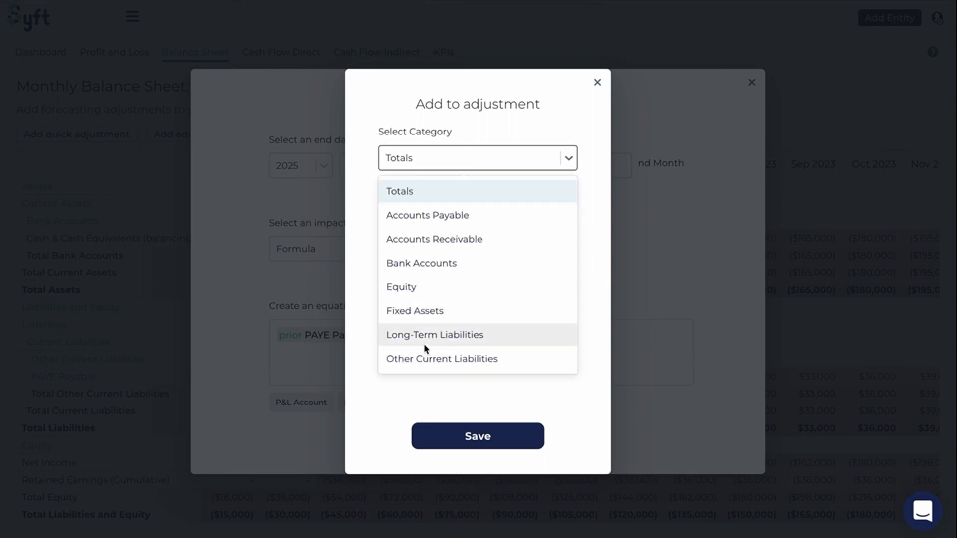
click(429, 355)
click(433, 234)
click(432, 260)
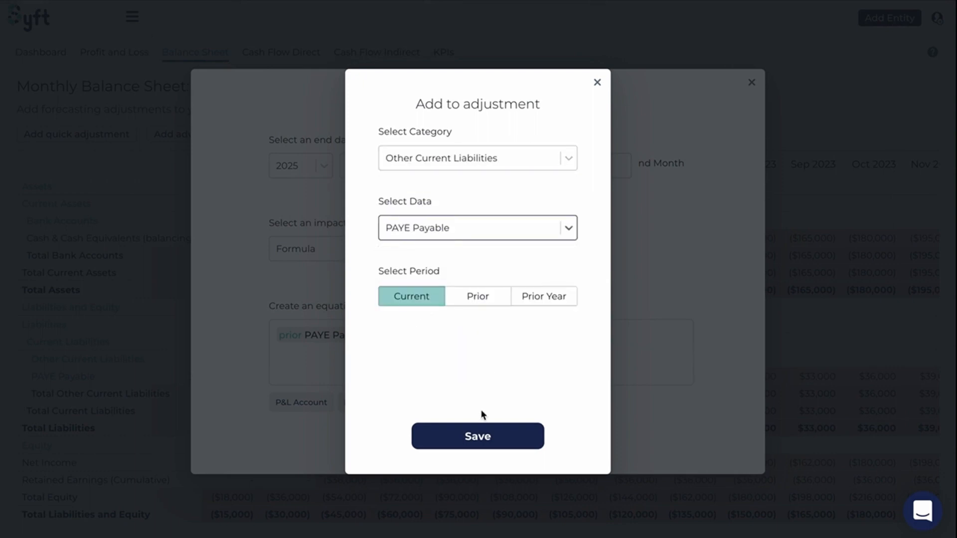
click(479, 299)
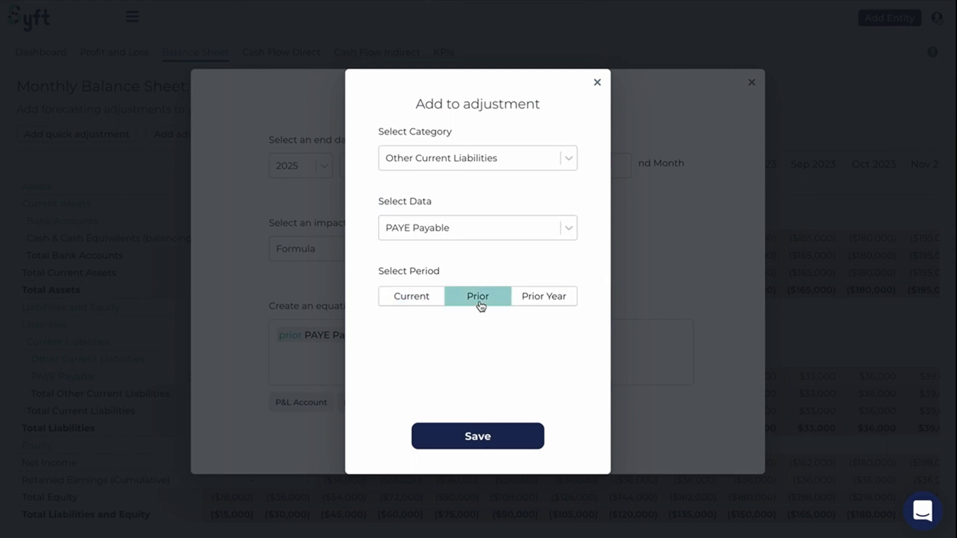
click(481, 435)
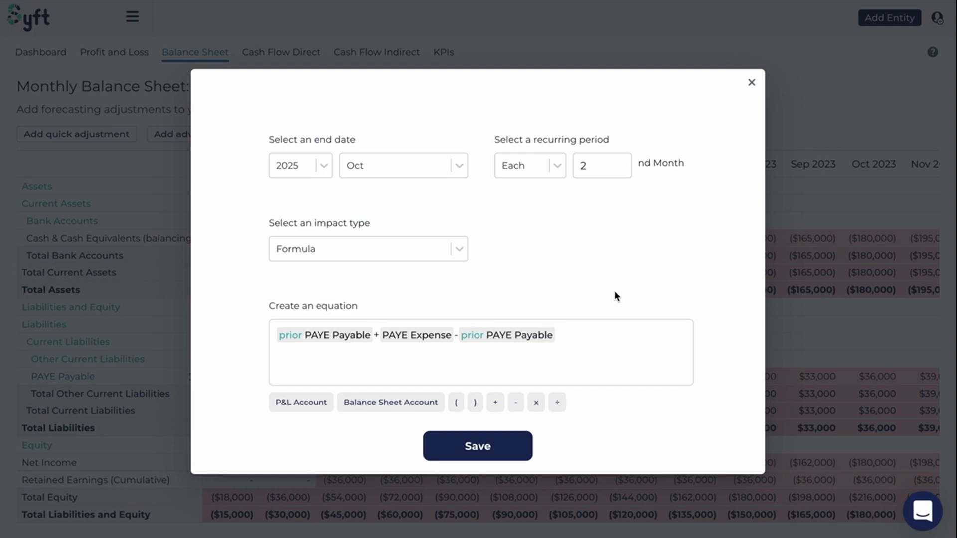
click(490, 441)
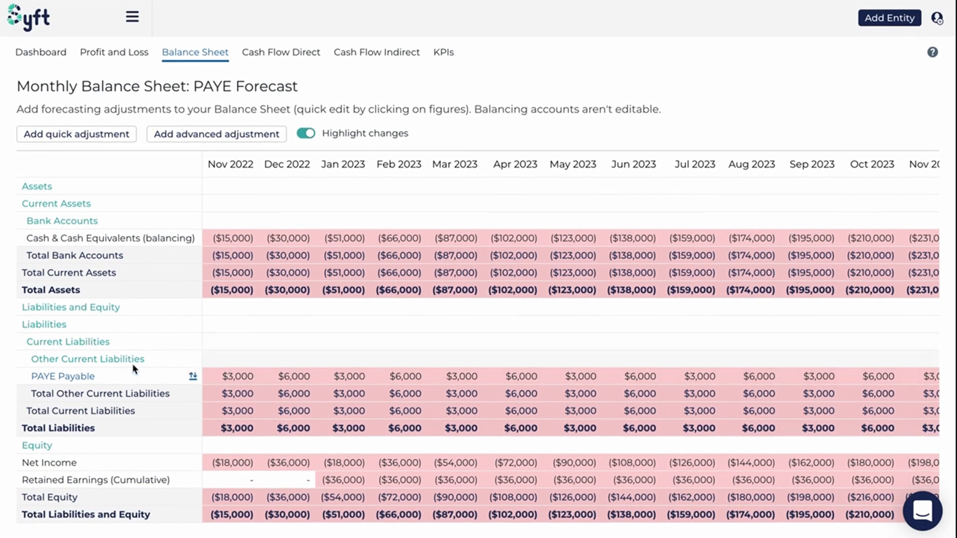
Review the PAYE Payable account's adjustments and chart, and check the Repay Payable adjustment's recurring period and equation
click(63, 376)
scroll(392, 371, down, 1)
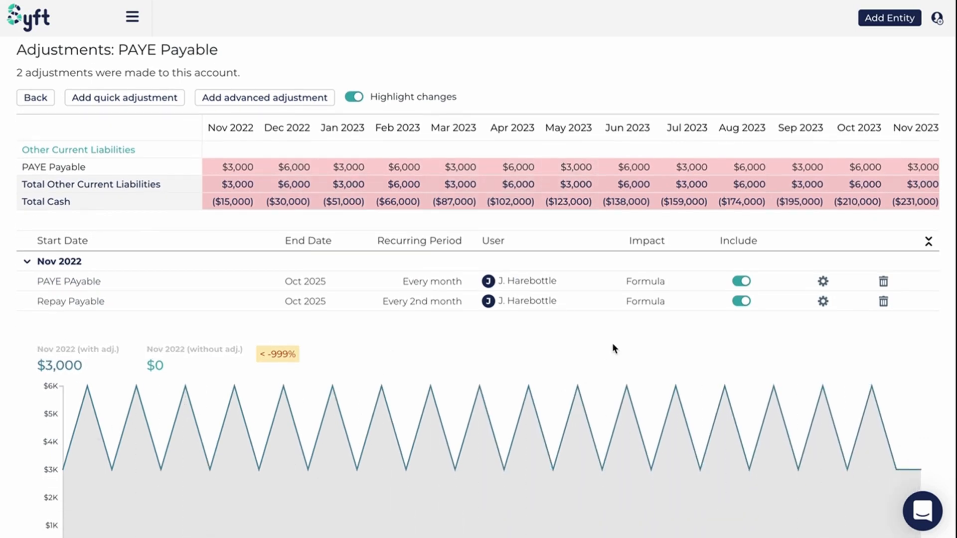
scroll(647, 352, up, 1)
click(823, 339)
scroll(519, 326, down, 3)
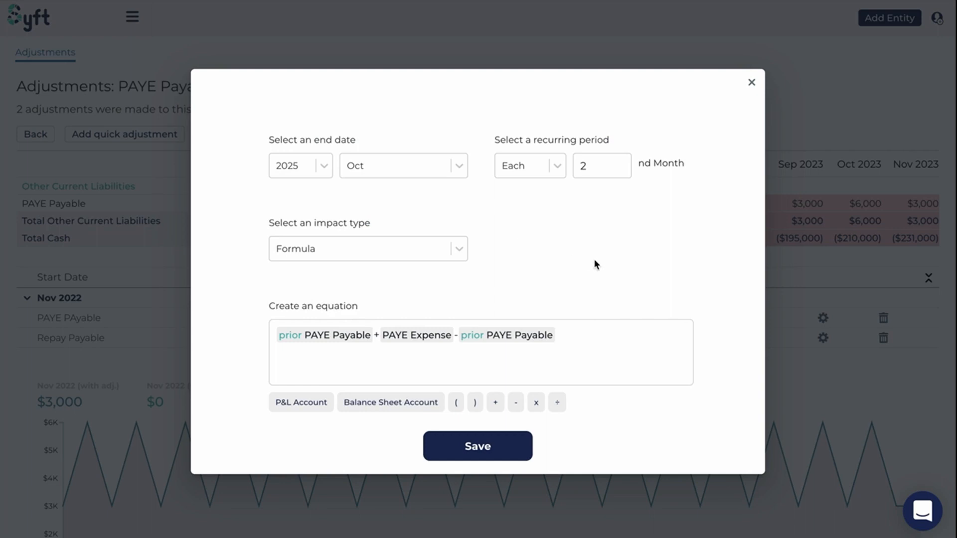
click(752, 83)
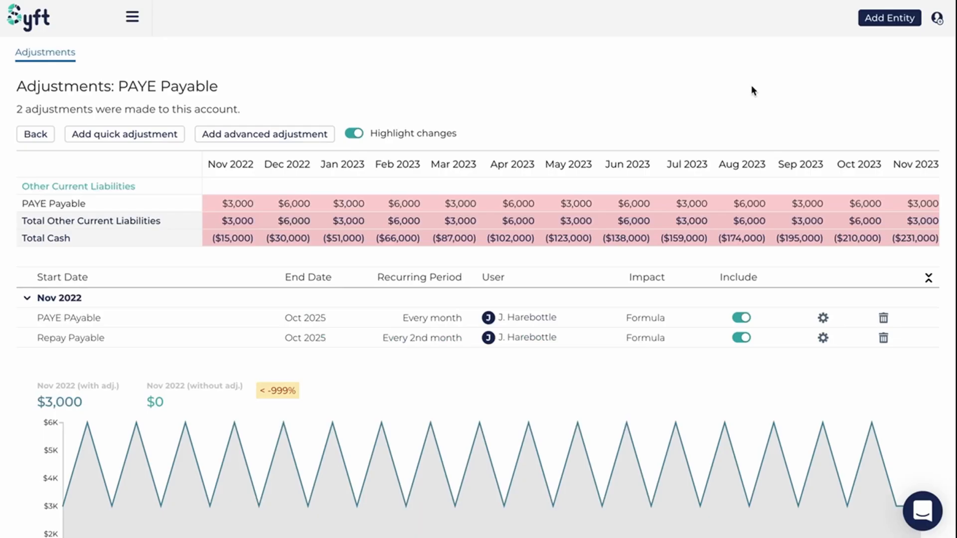